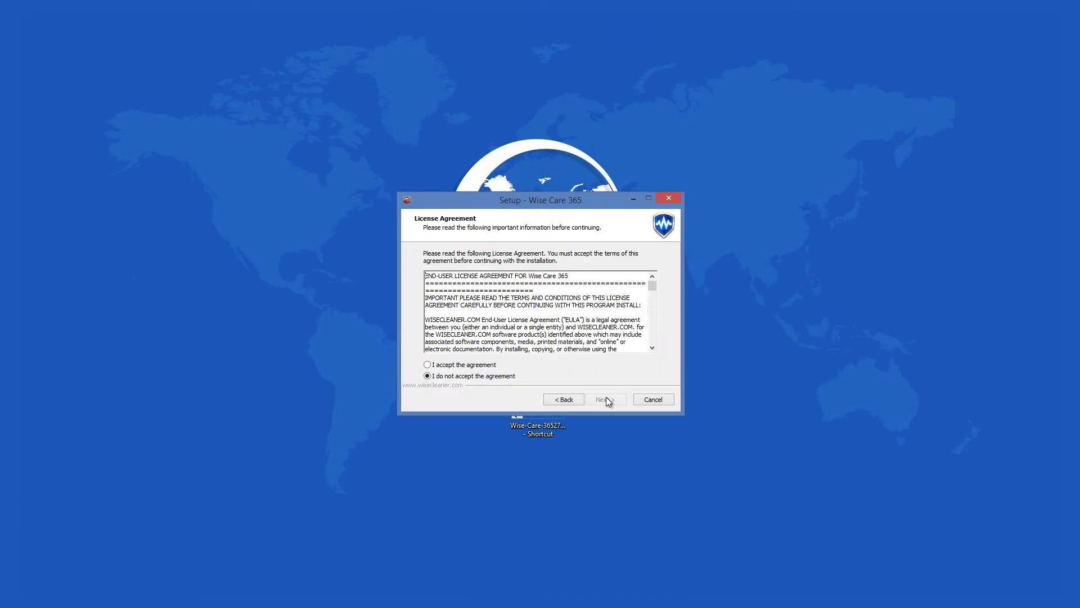
Accept the licence and install Wise Care 365 with default folders and a desktop icon
click(487, 366)
click(613, 401)
click(613, 399)
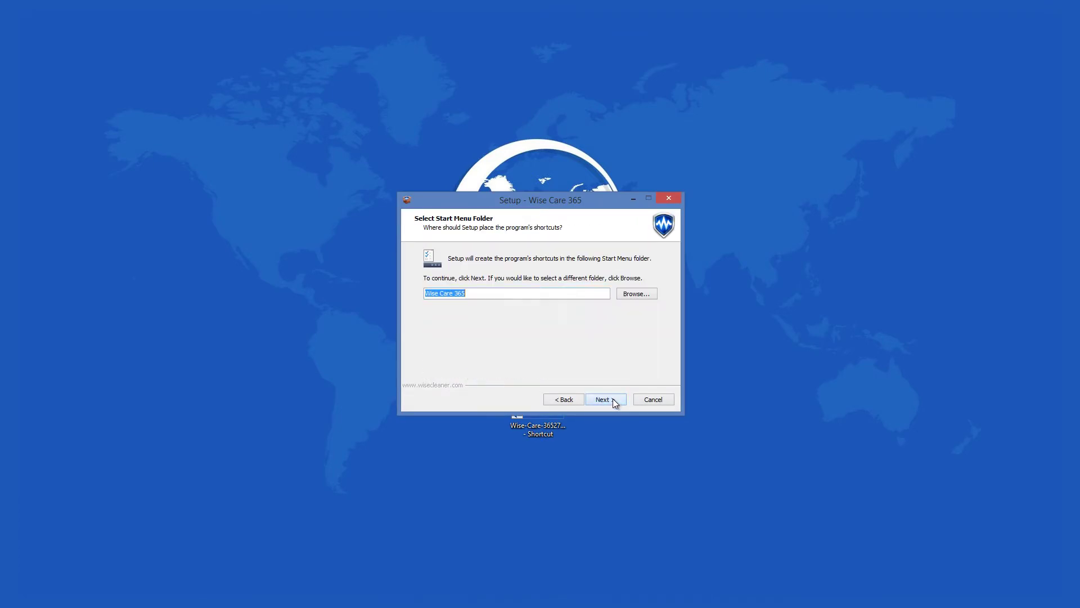
click(612, 398)
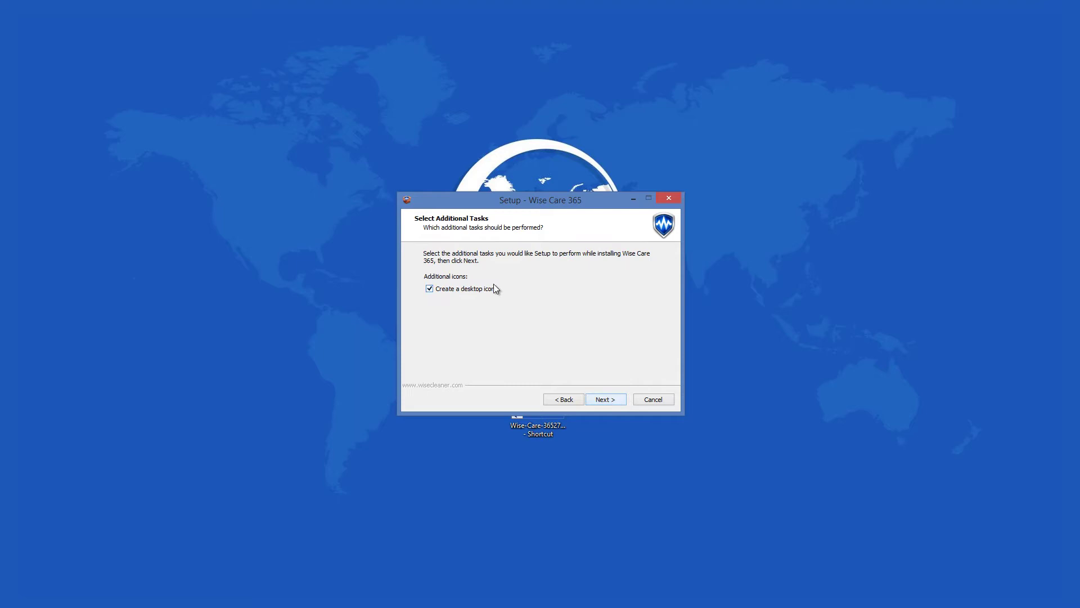
click(601, 403)
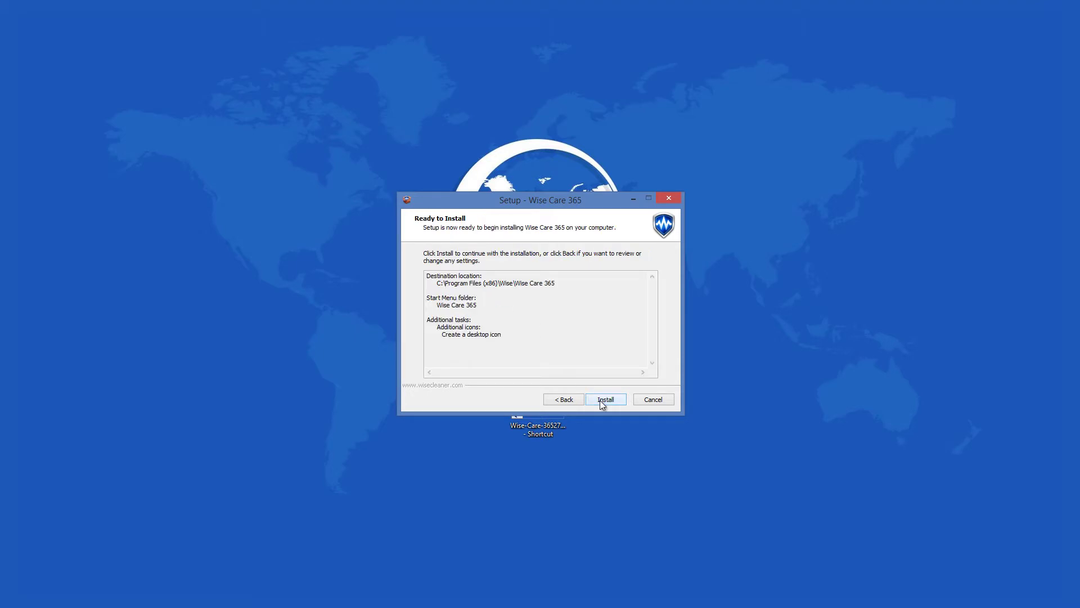
click(600, 401)
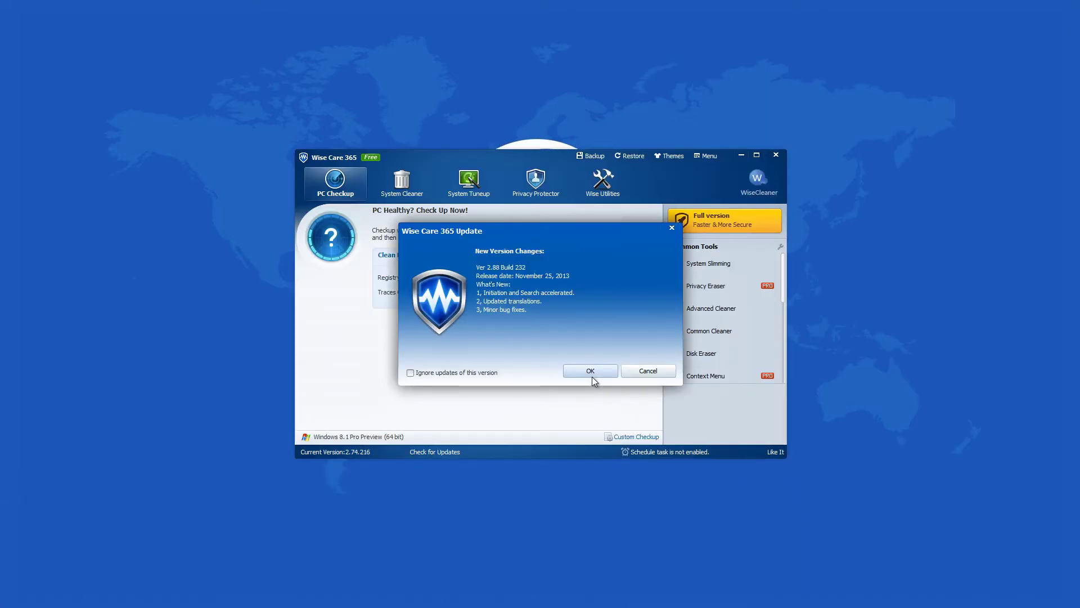
Skip the 2.88 update and run a checkup showing health index 1.0 with 44 problems
click(633, 372)
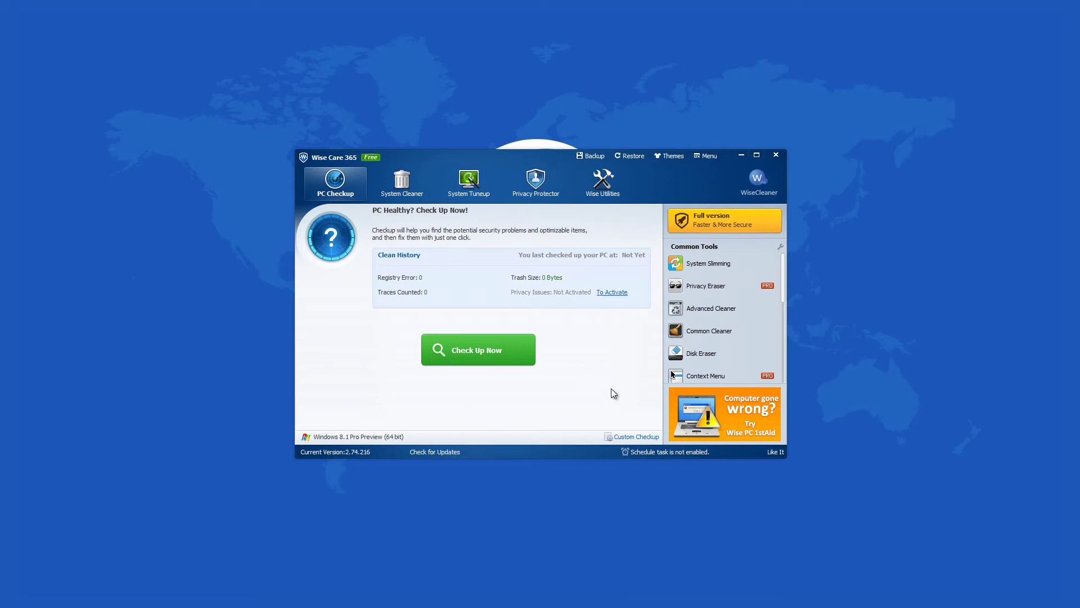
click(495, 358)
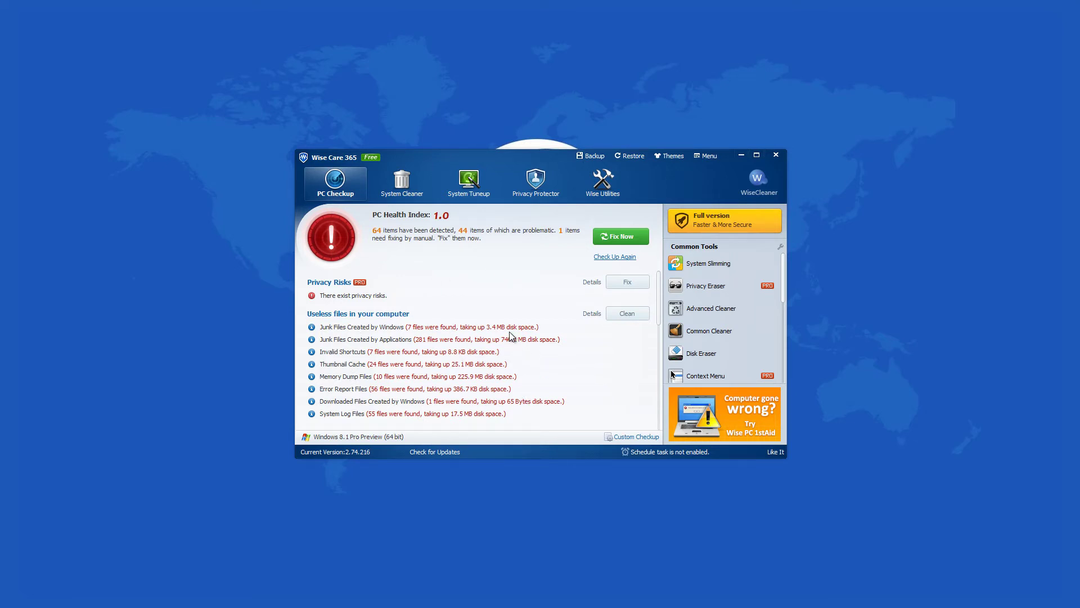
Browse Registry, Common and Advanced Cleaner, System Slimming and Big Files Manager, then Wise Utilities
click(710, 263)
click(370, 218)
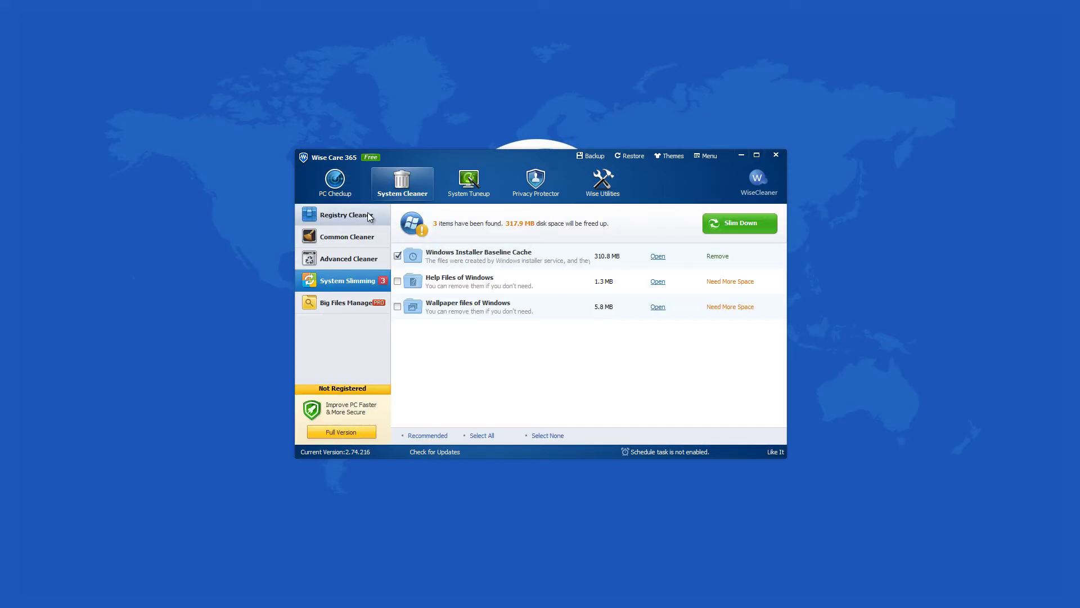
click(363, 247)
click(354, 262)
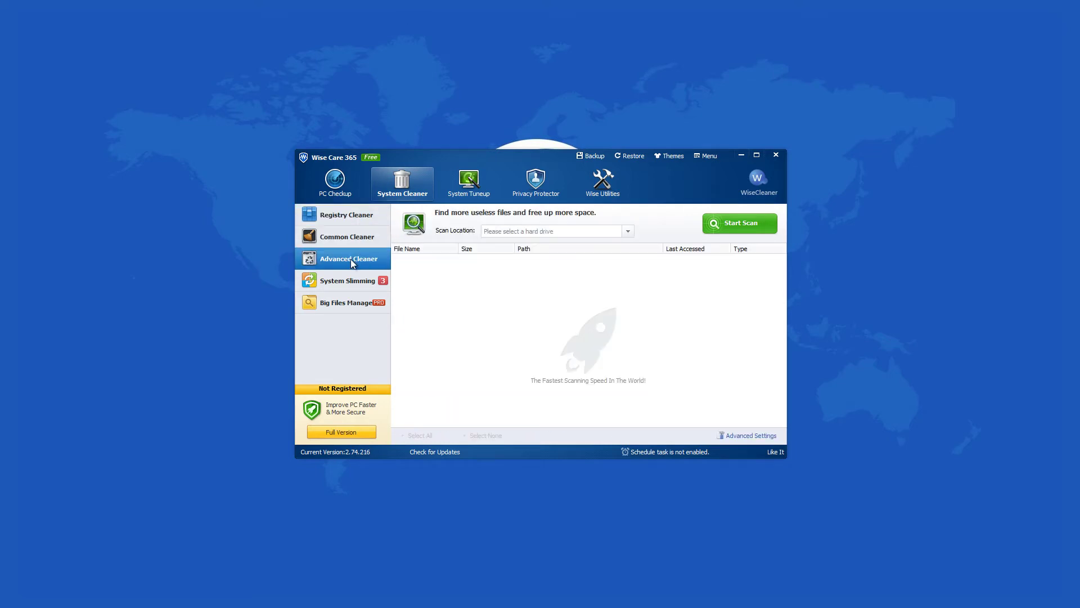
click(343, 283)
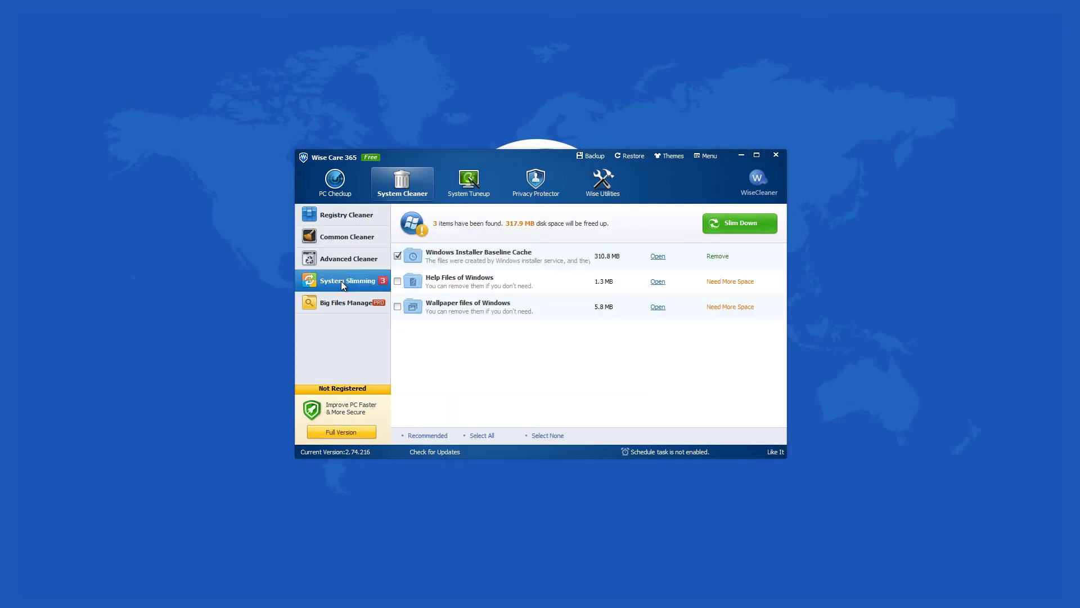
click(342, 301)
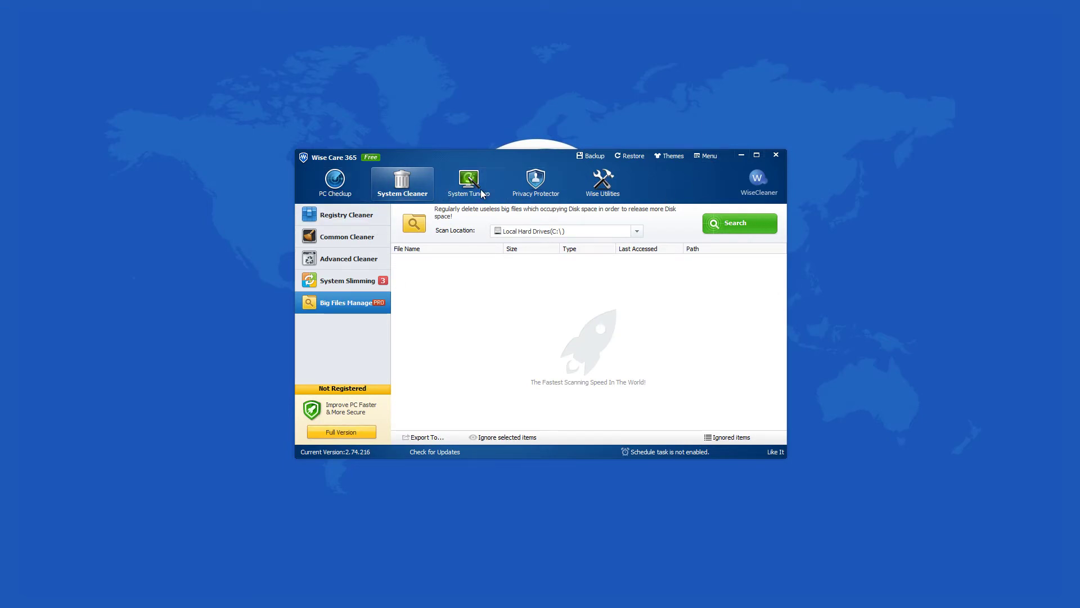
click(601, 190)
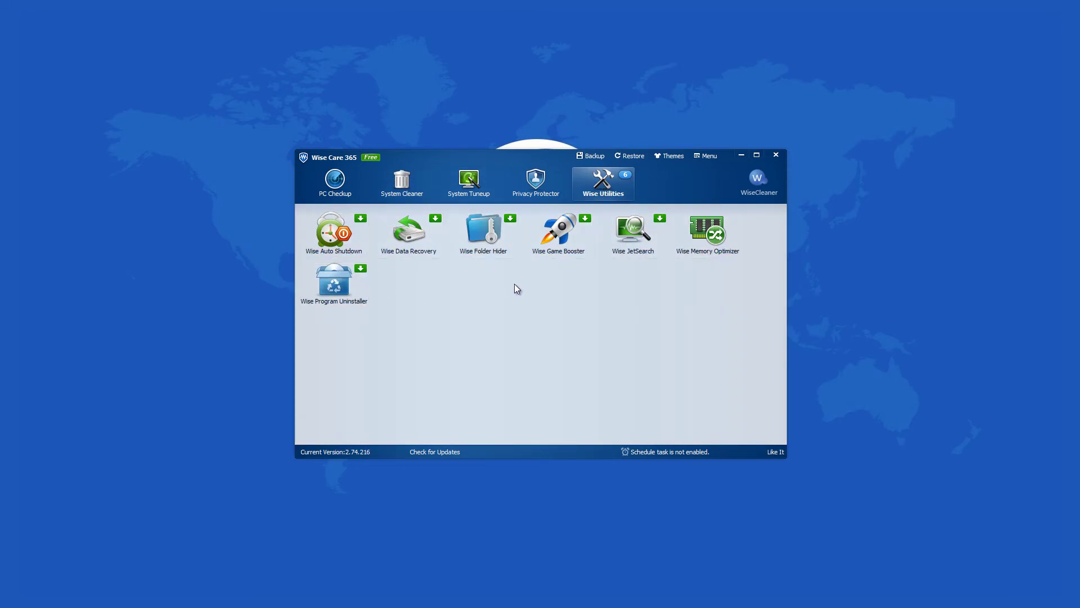
Revisit PC Checkup, attempt a Big Files search on C:, and close the Pro registration prompt
click(338, 187)
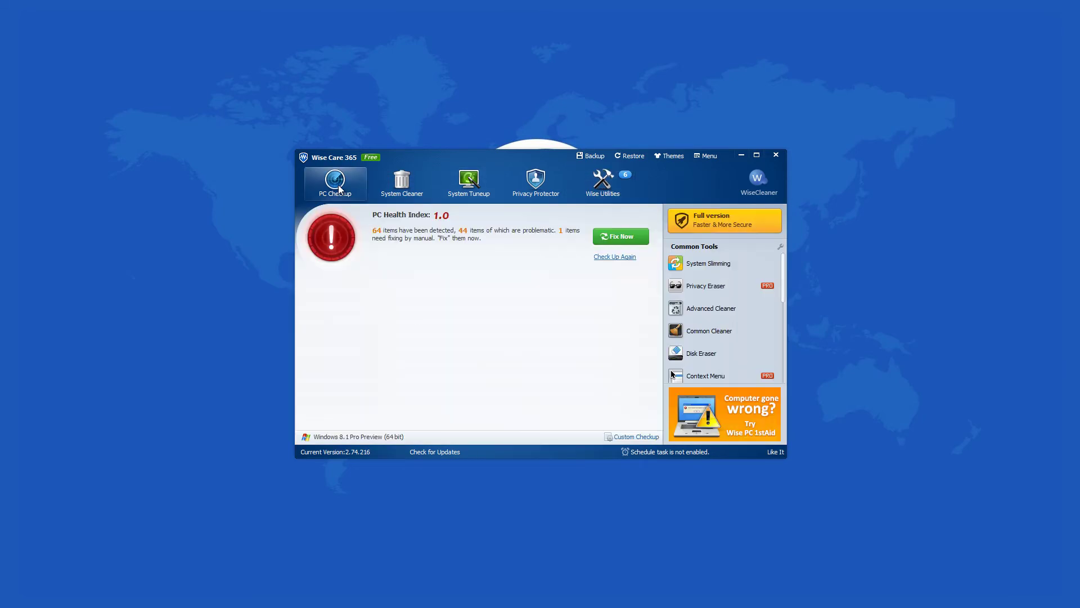
click(401, 192)
click(725, 230)
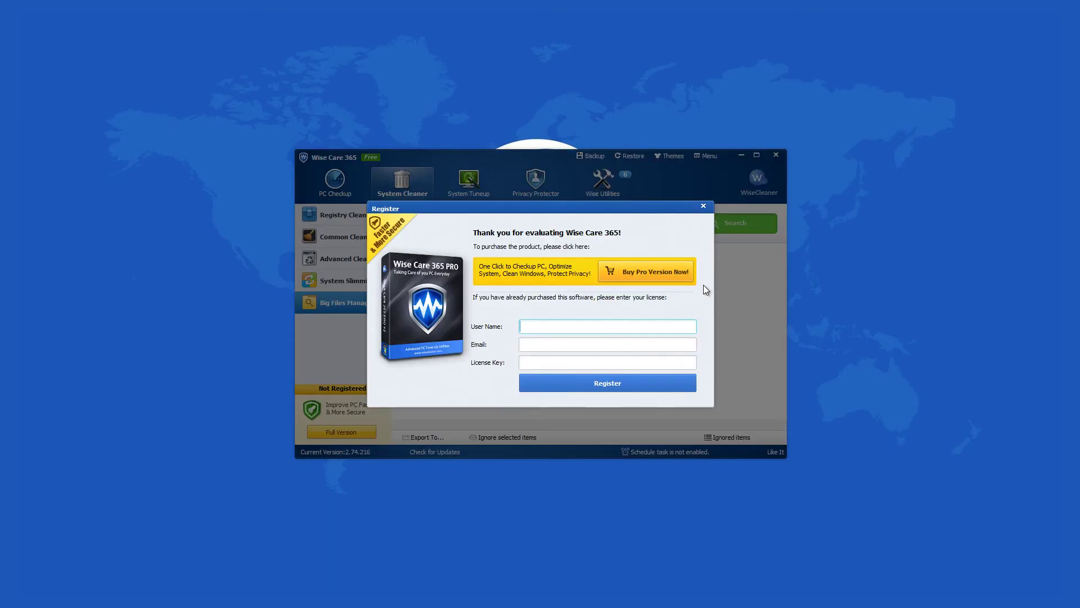
click(704, 208)
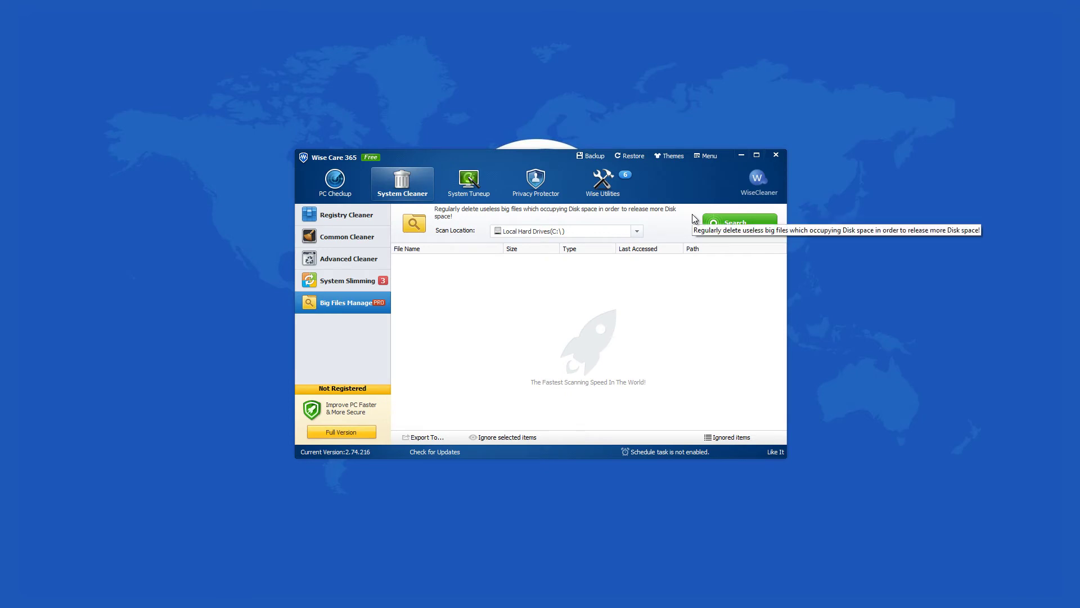
Optimize all 25 System Tuneup items, then view Disk Defrag for Local Disk (C:)
click(469, 185)
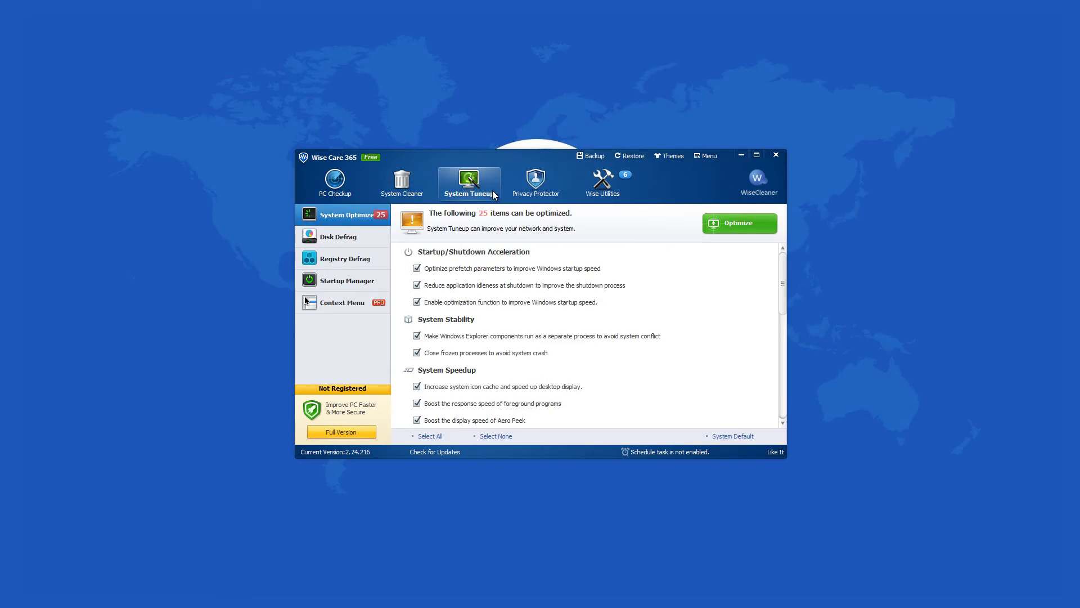
click(739, 224)
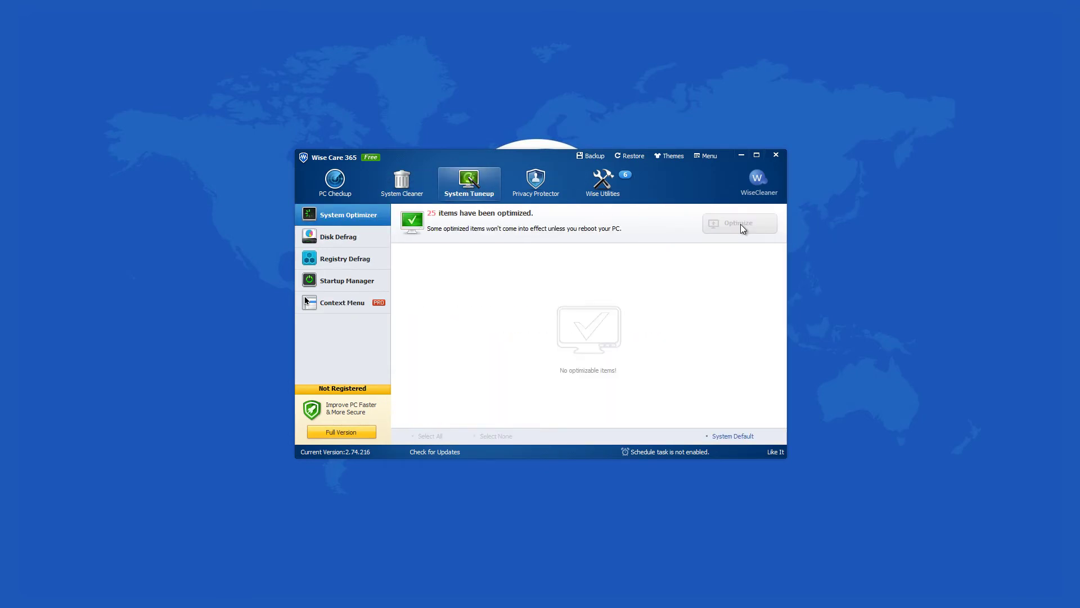
click(356, 241)
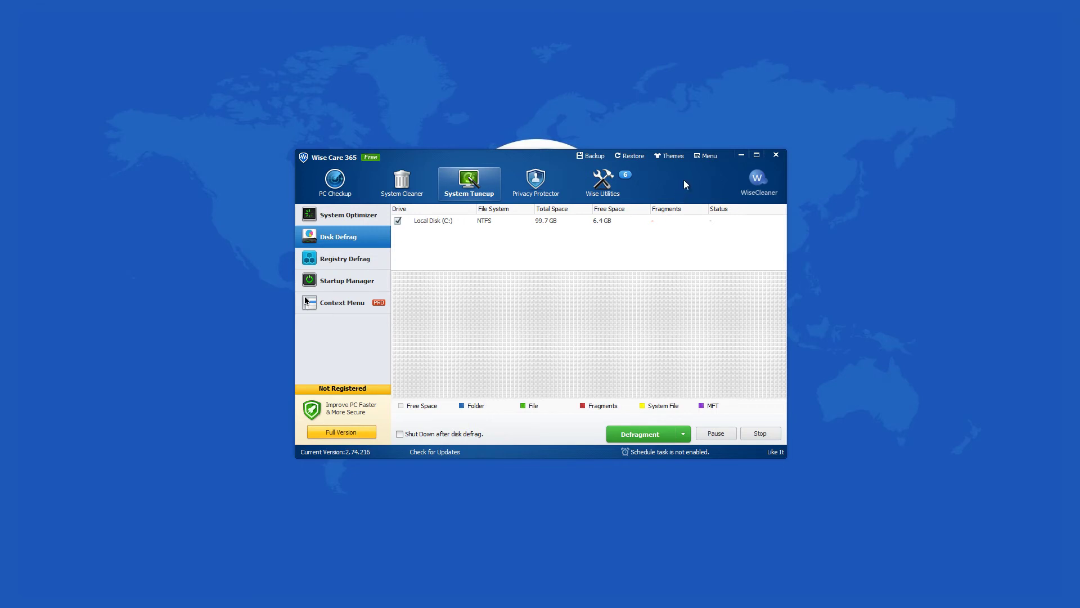
Open the main program menu and dismiss it without choosing anything
click(708, 156)
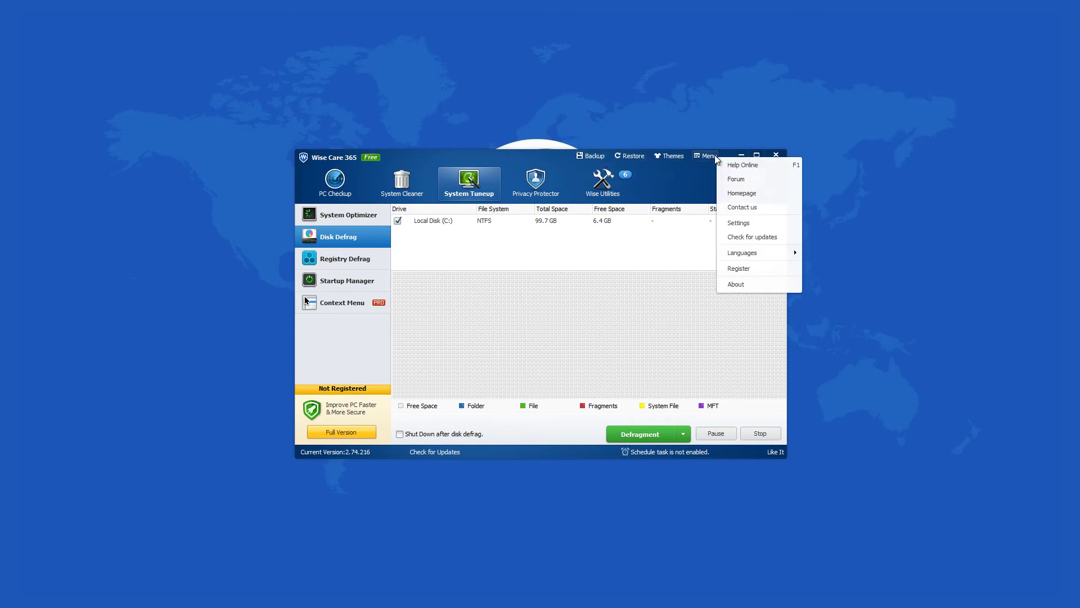
click(559, 249)
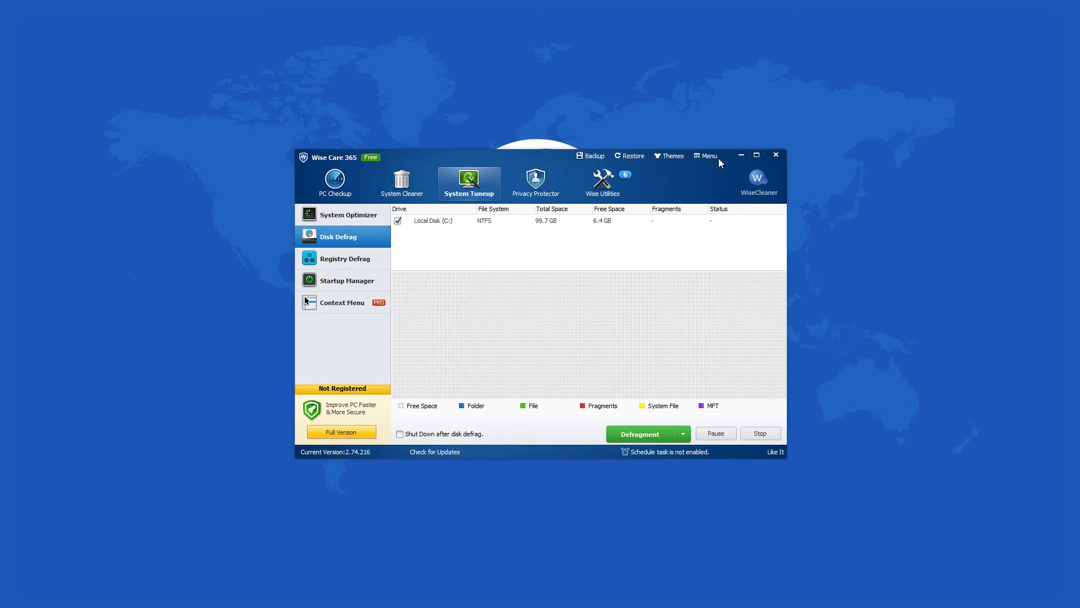
Check the Backup options and the empty Restore Center list, then open the main menu
click(591, 156)
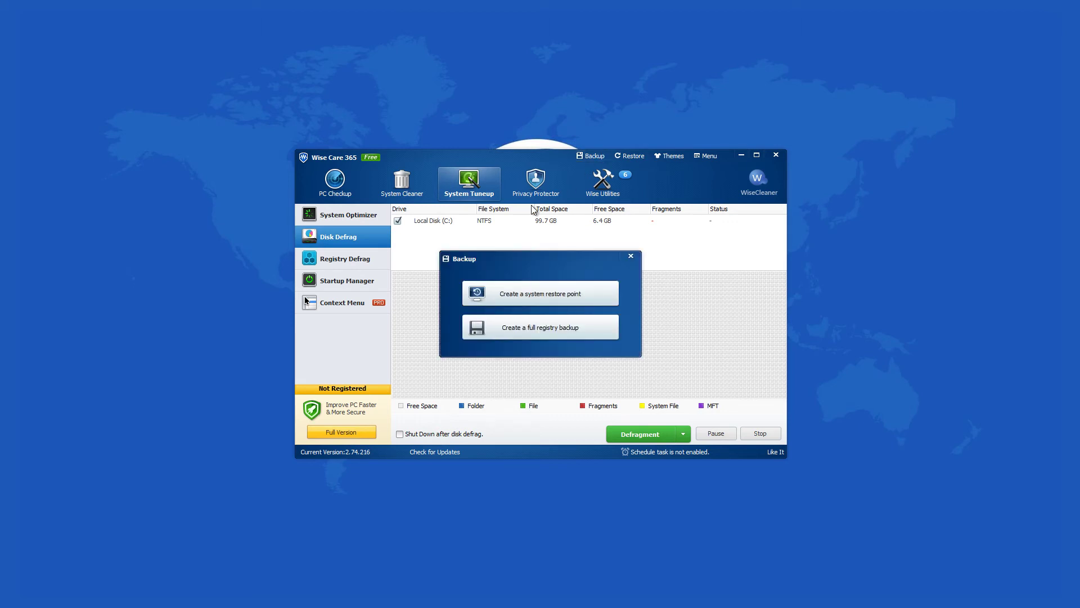
click(635, 256)
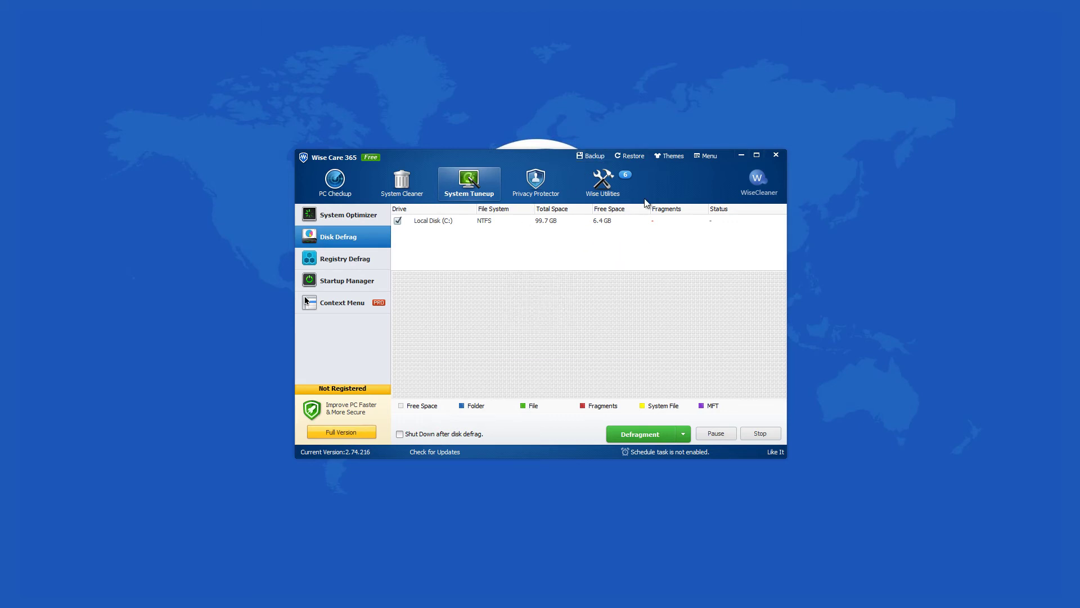
click(635, 156)
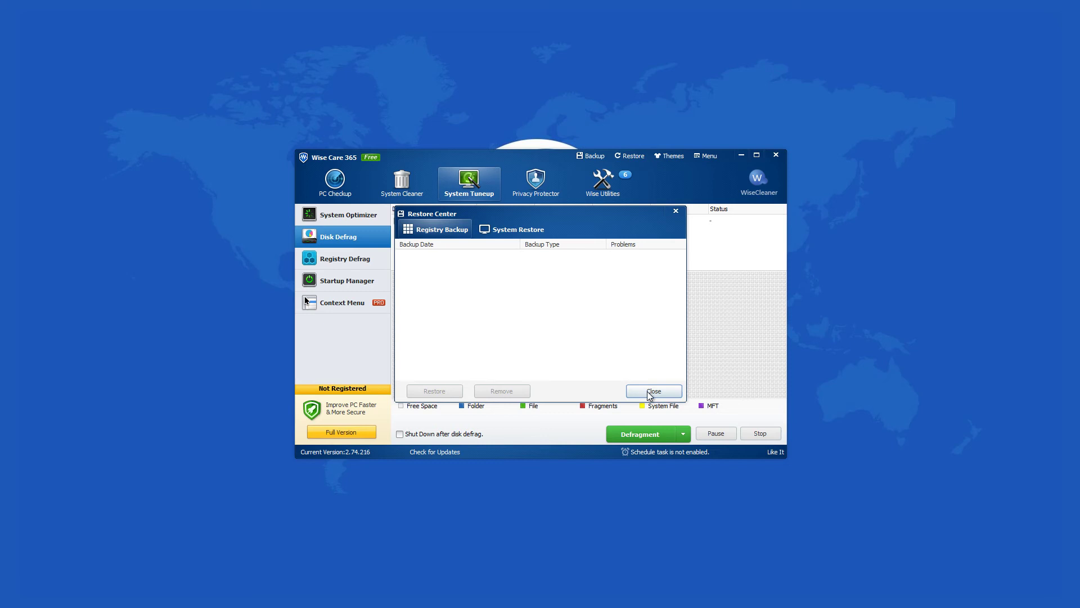
click(669, 392)
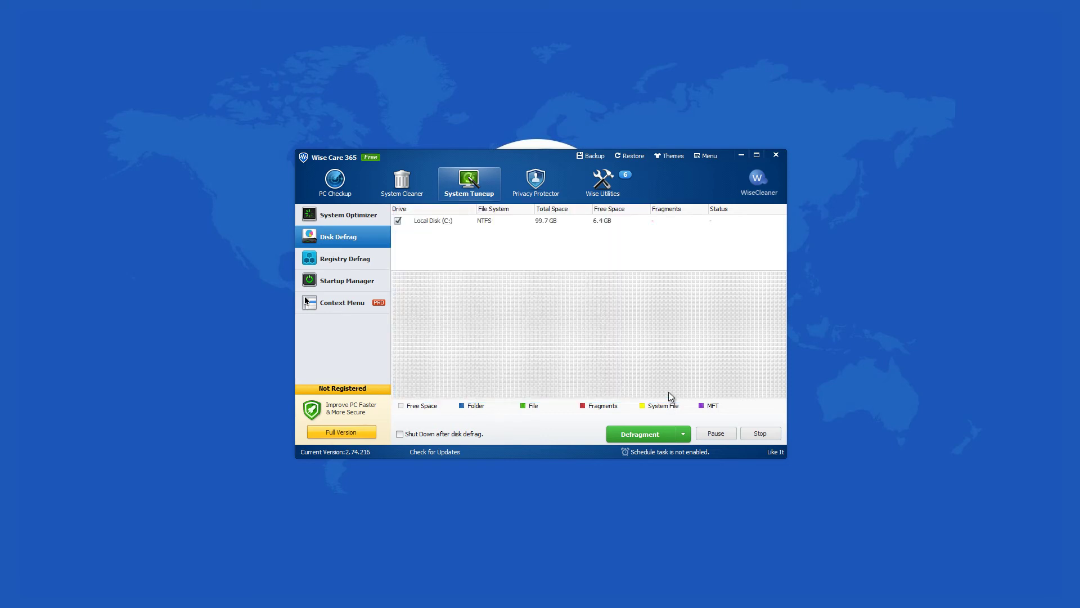
click(709, 156)
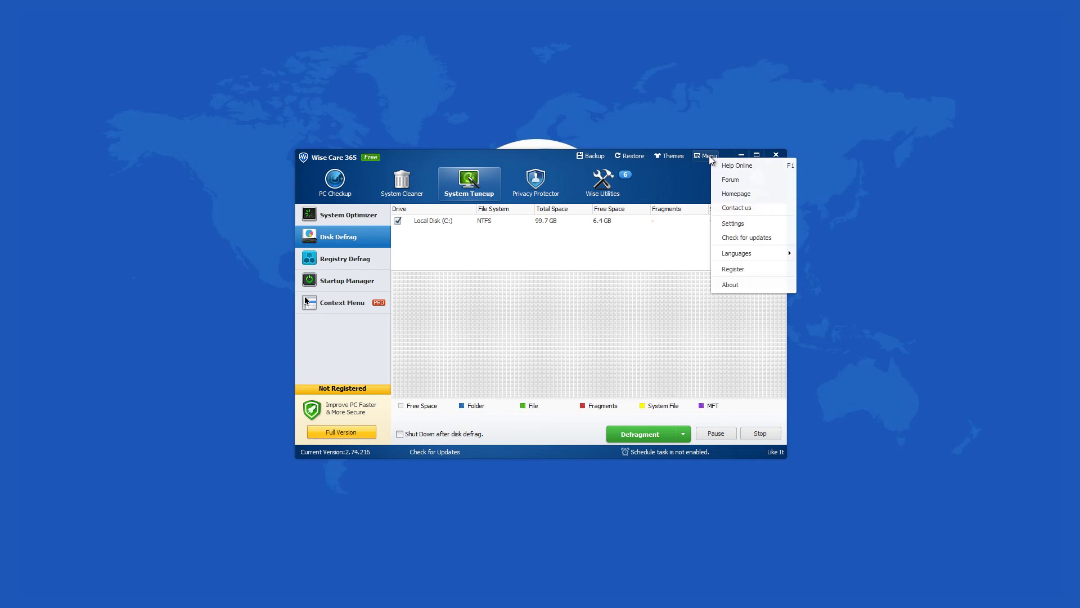
Browse the General, Scheduler, Cleaner and Exclusion settings pages, then cancel without saving
click(720, 228)
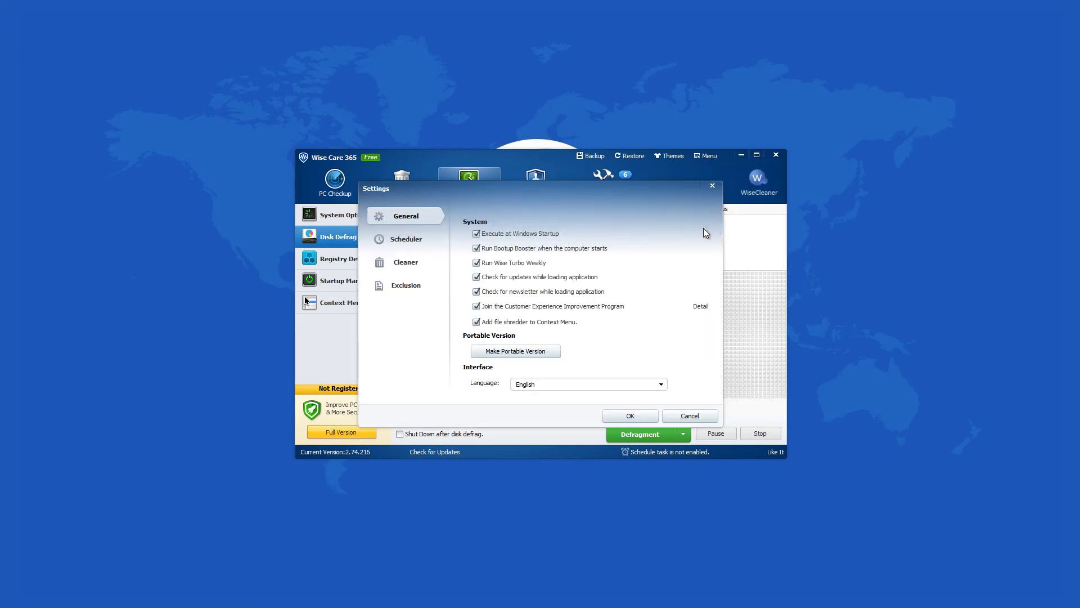
click(417, 241)
click(415, 263)
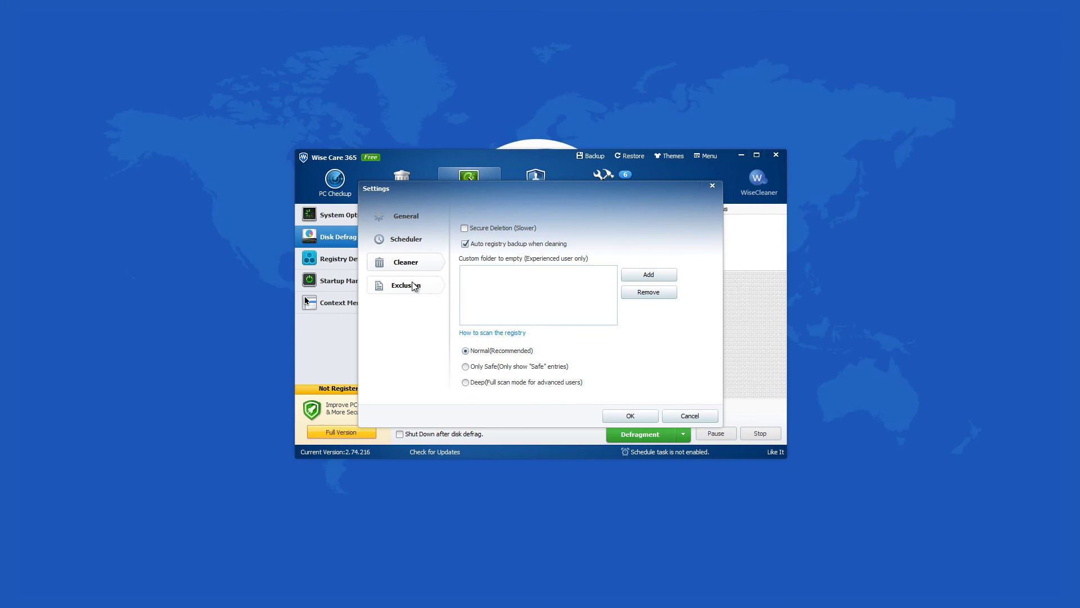
click(414, 286)
click(686, 414)
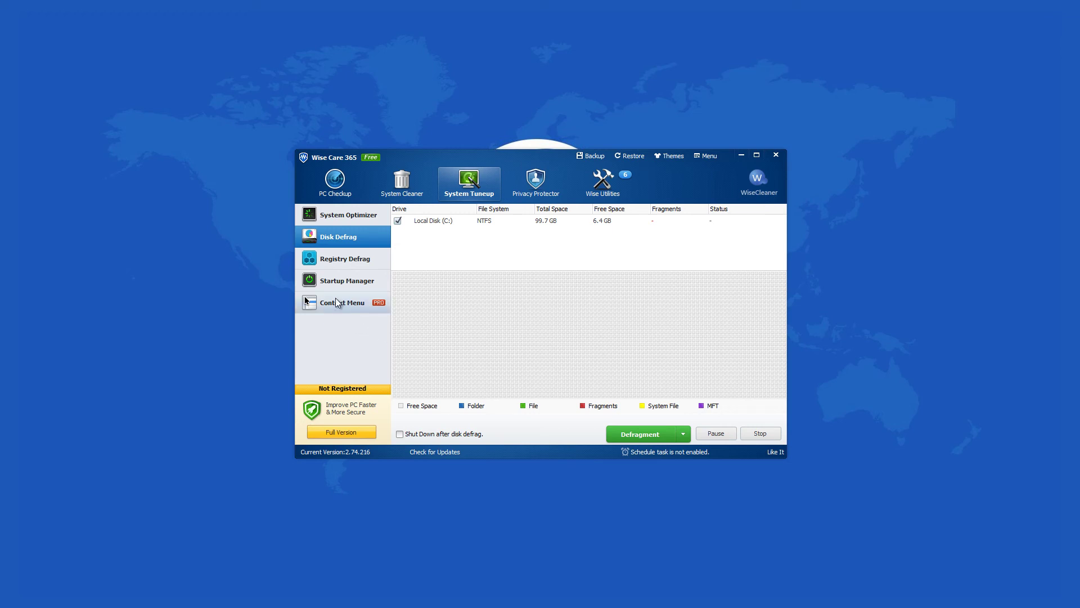
Return to the PC Checkup results and scroll Common Tools down to Disk Defrag
click(329, 186)
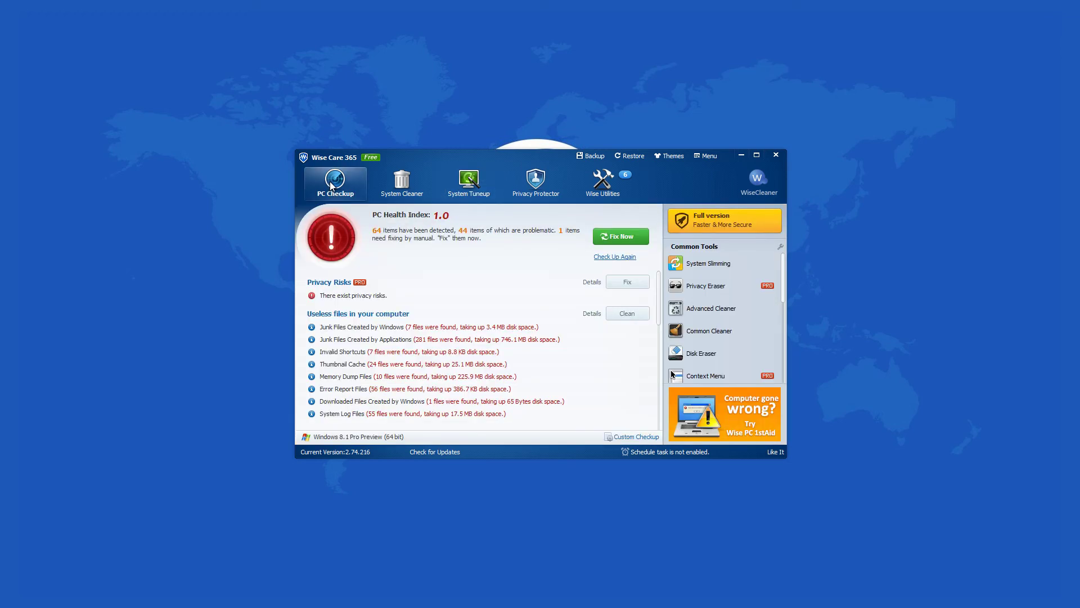
drag(783, 271, 781, 356)
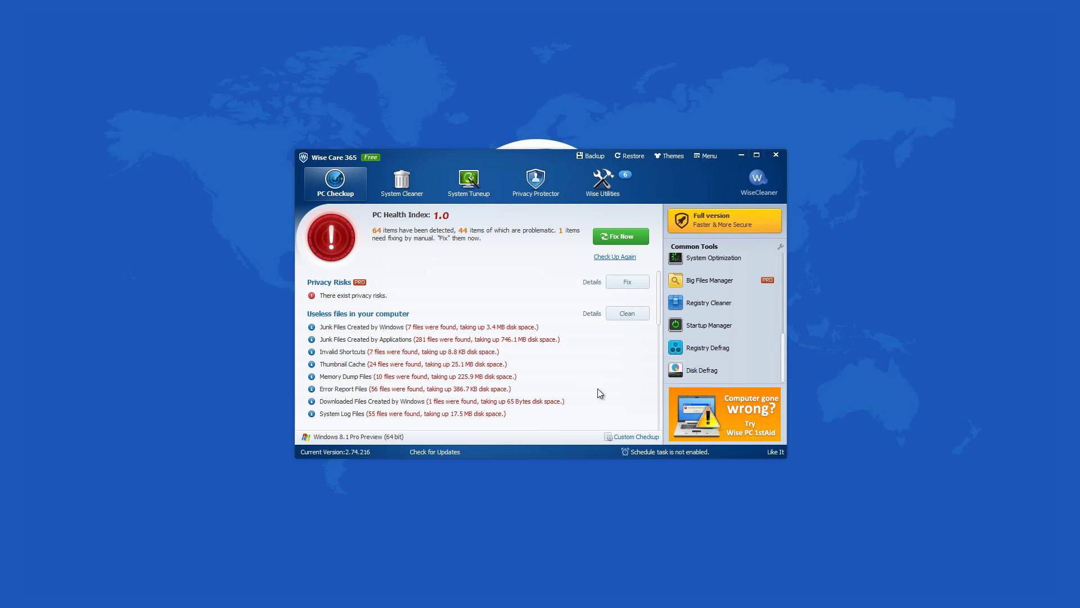
click(72, 579)
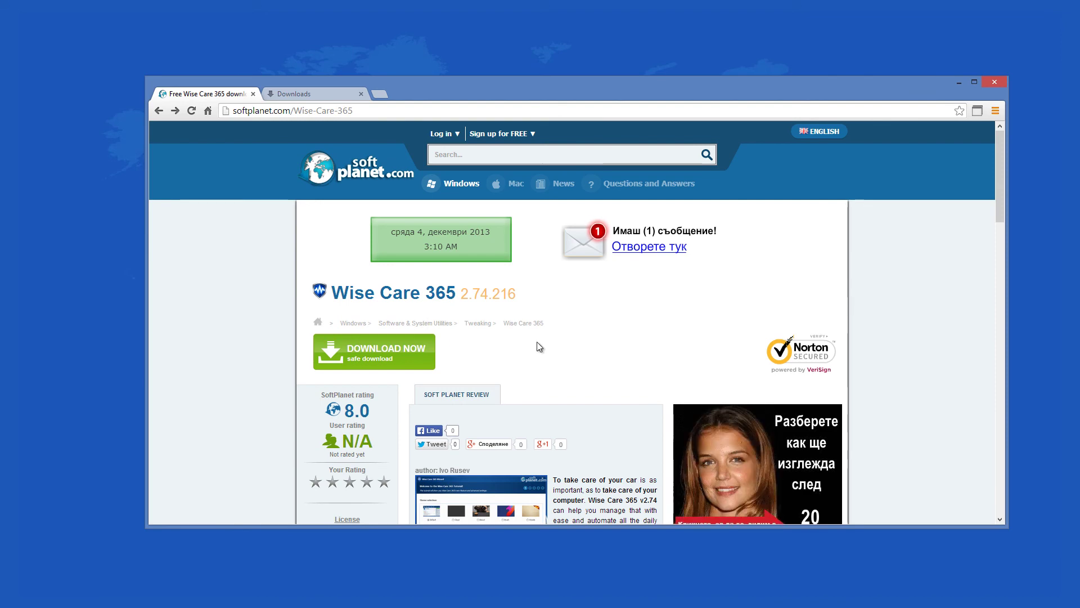
scroll(540, 346, down, 8)
scroll(569, 352, up, 7)
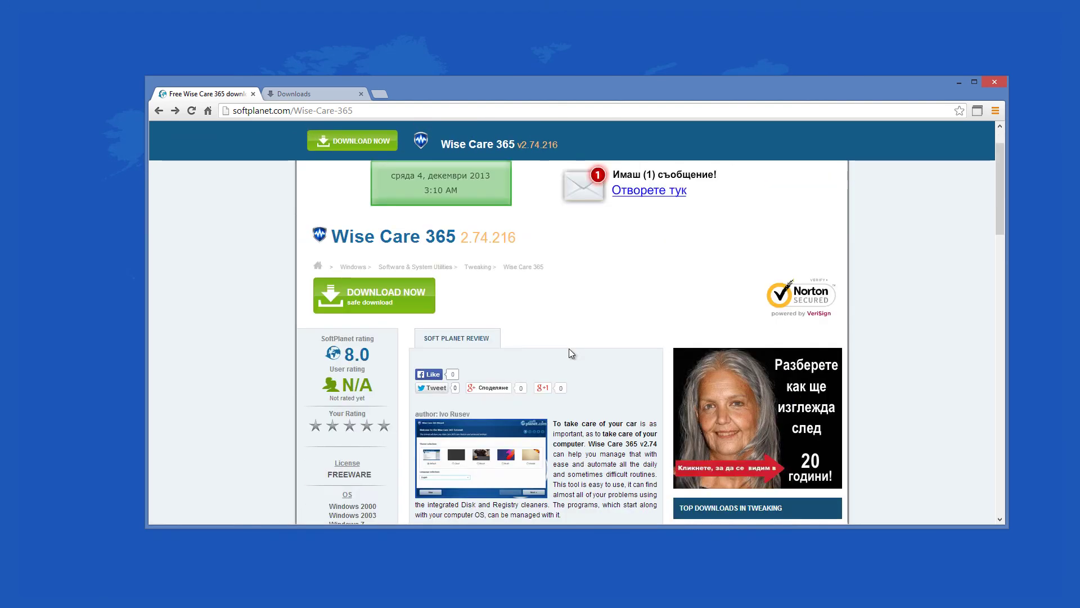
scroll(568, 353, up, 1)
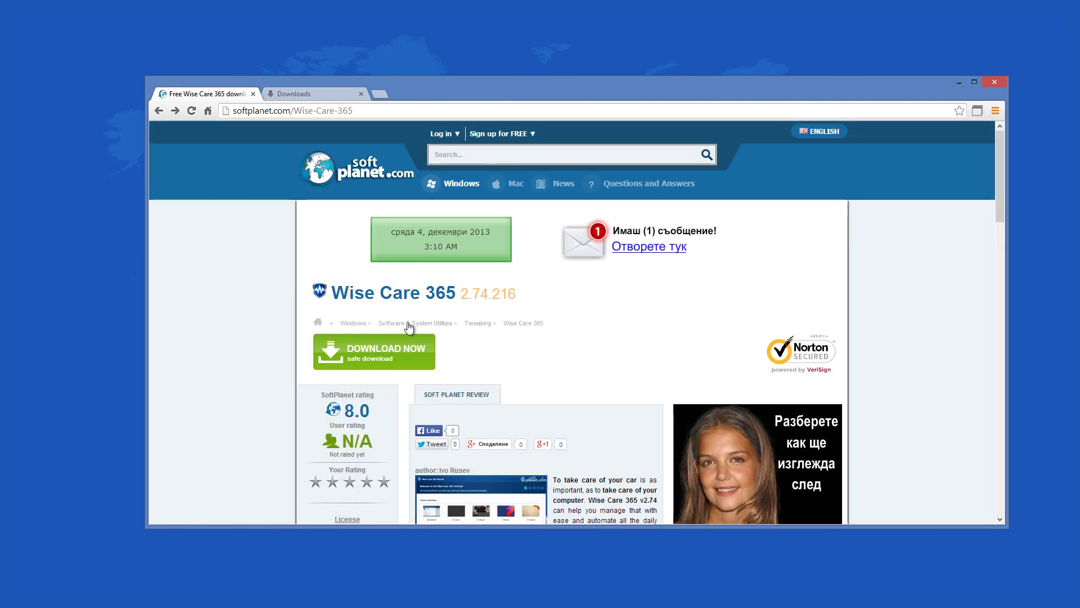